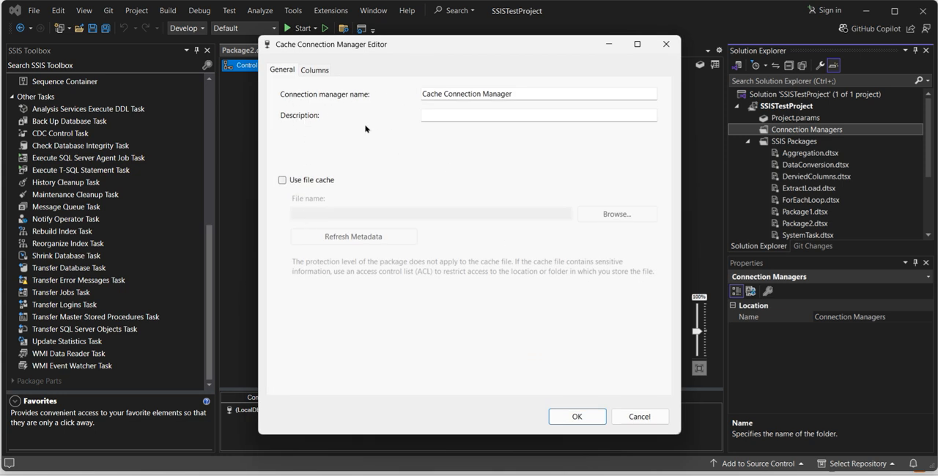
Enable the file cache for the new cache connection manager and enter Test as its description
click(325, 182)
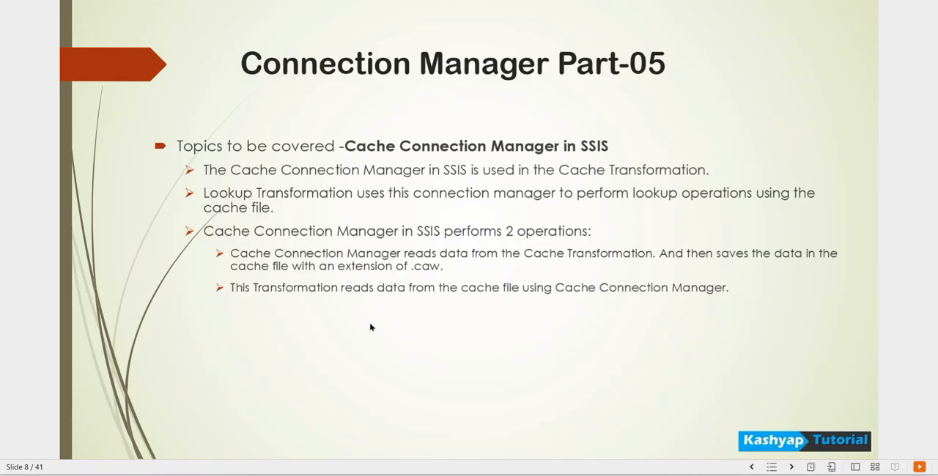
click(370, 327)
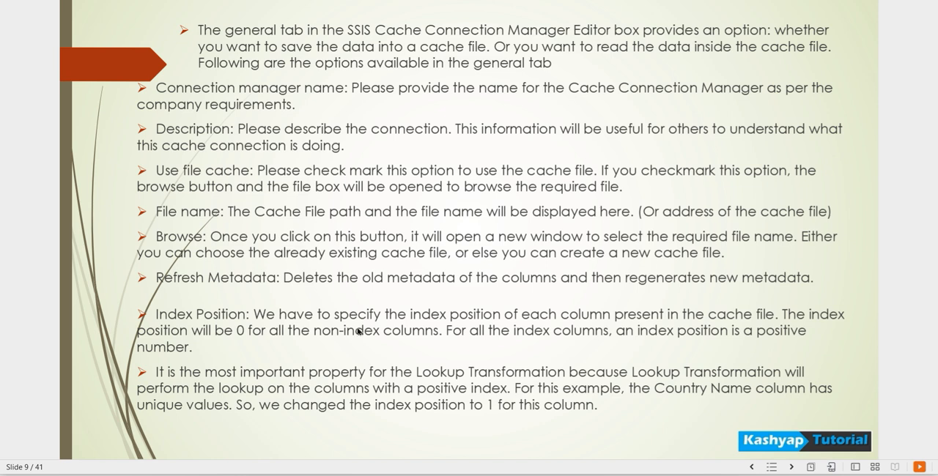
mouse_move(290, 475)
click(290, 429)
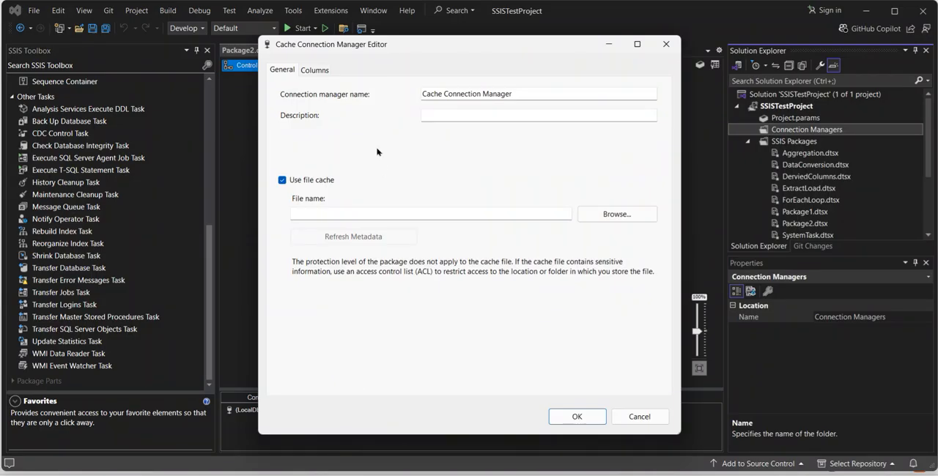
click(438, 114)
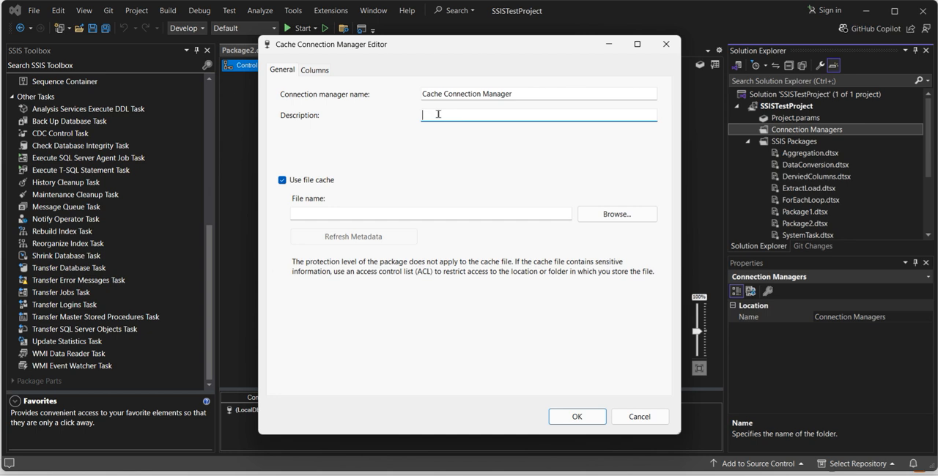
text(Test)
Try to use Lookup File.txt as the cache file and load its column metadata
click(338, 211)
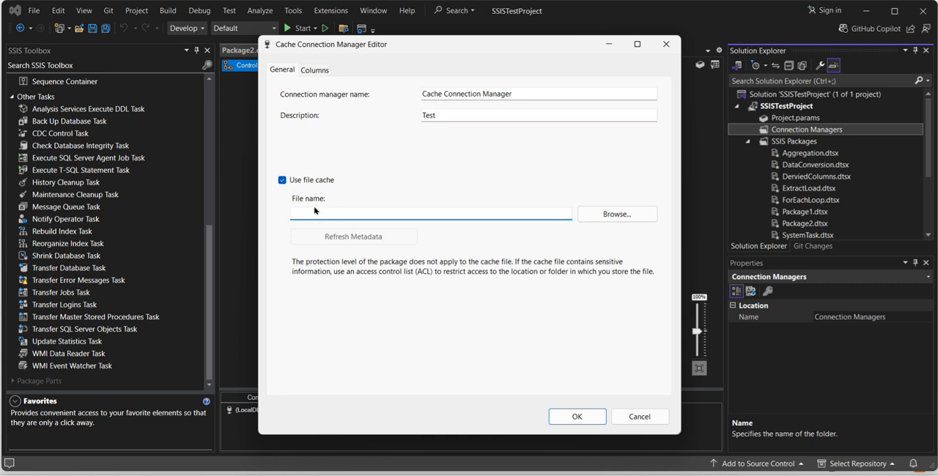
click(583, 219)
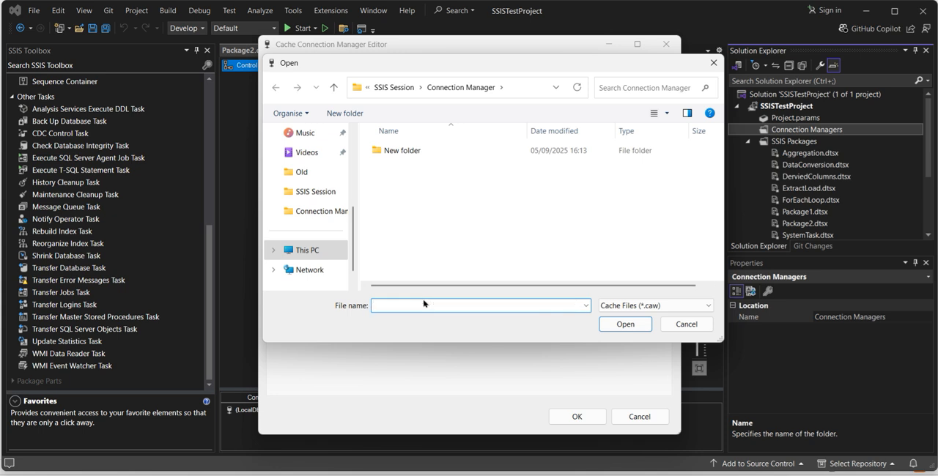
text(Lo)
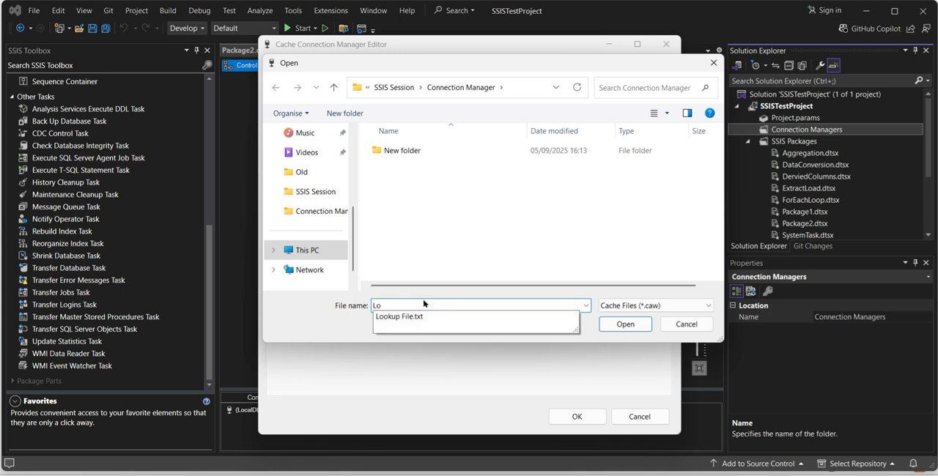
key(Down)
key(Return)
key(Return)
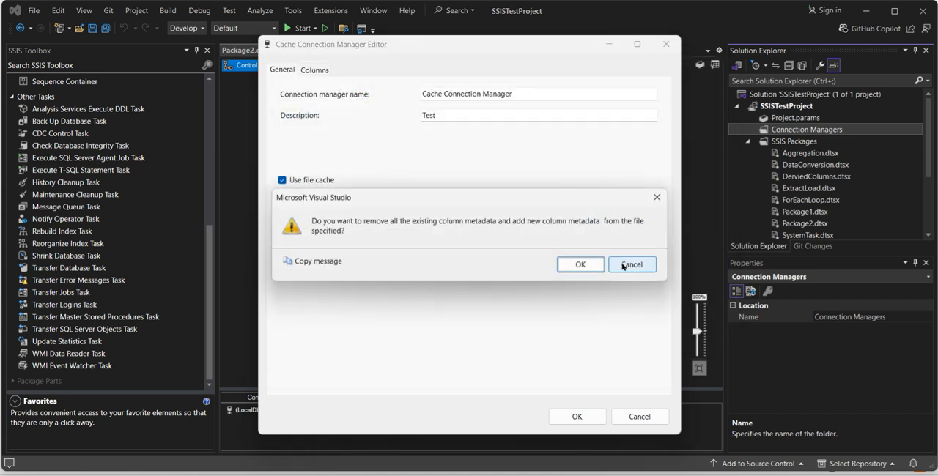
click(587, 266)
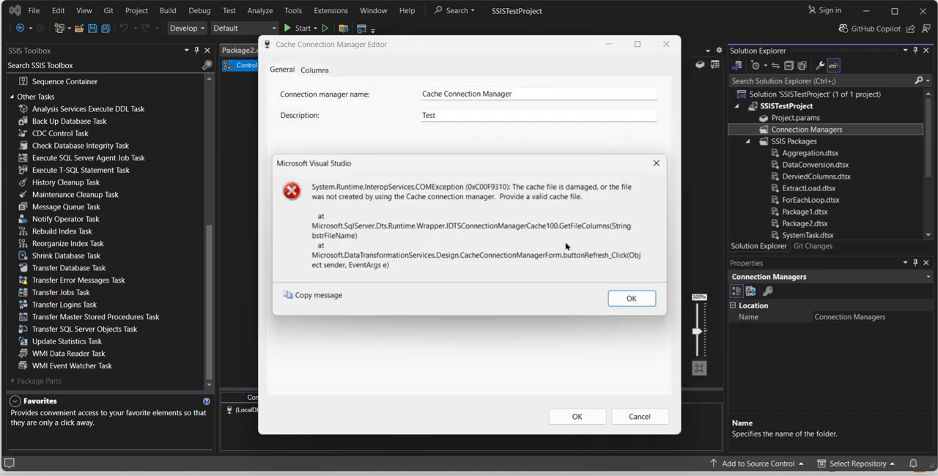
click(624, 300)
Set the cache file to a new Lookup File.caw in the Connection Manager folder
click(586, 217)
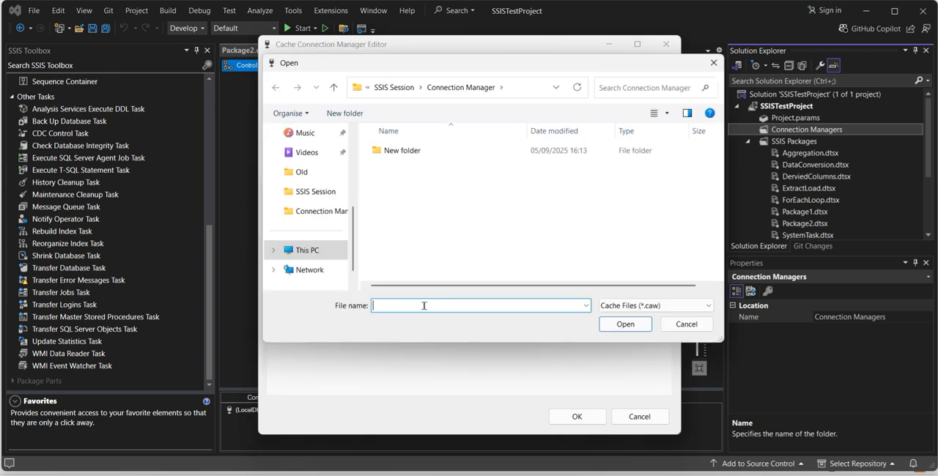
click(423, 306)
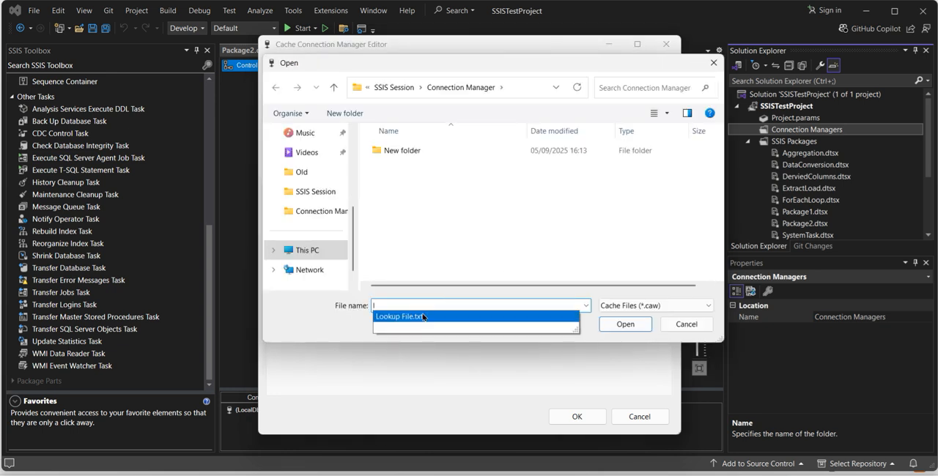
click(423, 316)
click(423, 305)
key(shift+Left)
key(shift+Left)
key(shift+Left)
key(BackSpace)
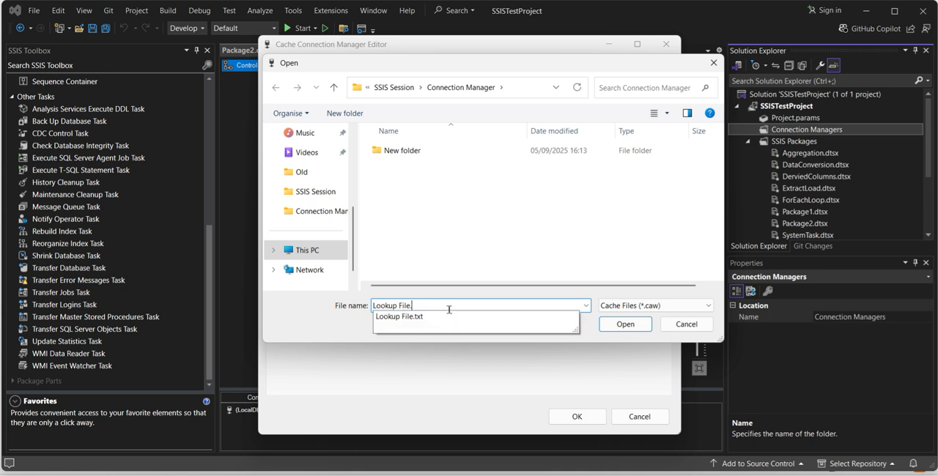
click(588, 294)
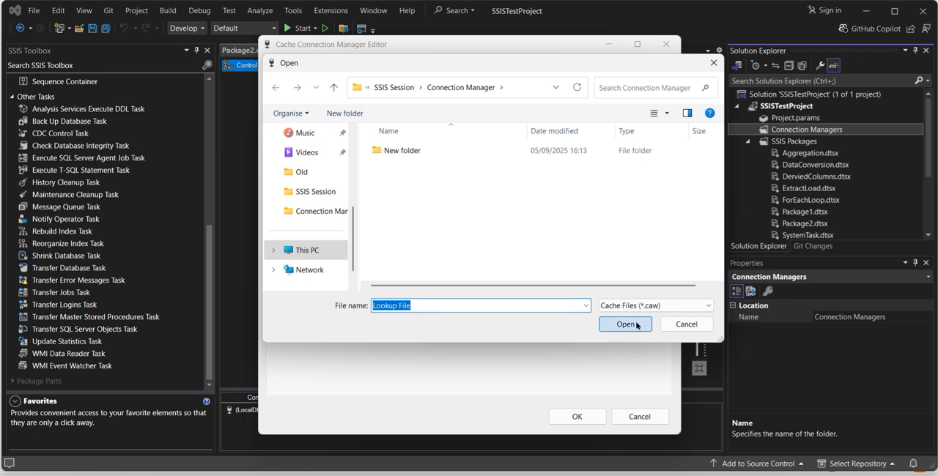
click(625, 324)
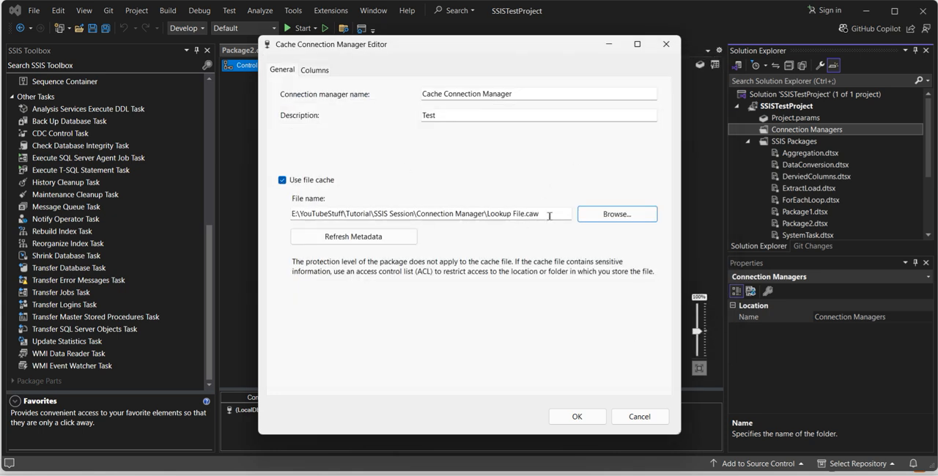
Add a column named Country Code to the cache connection manager's column list
click(311, 70)
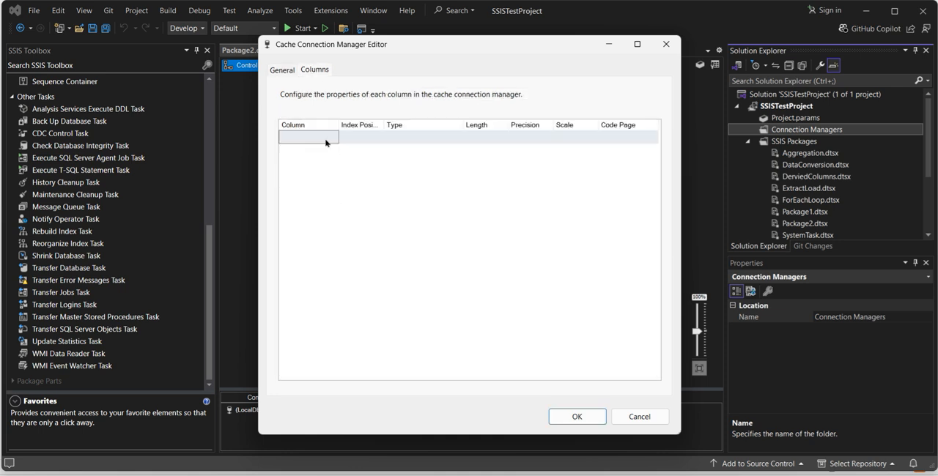
click(326, 142)
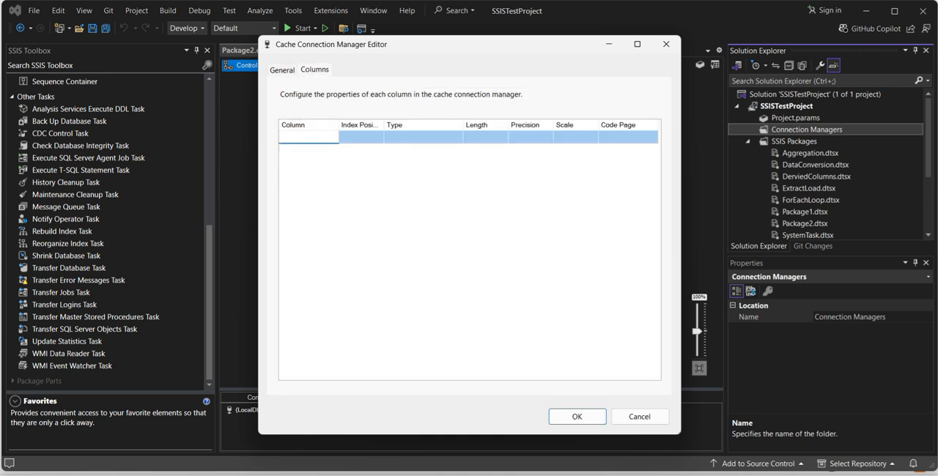
text(Count)
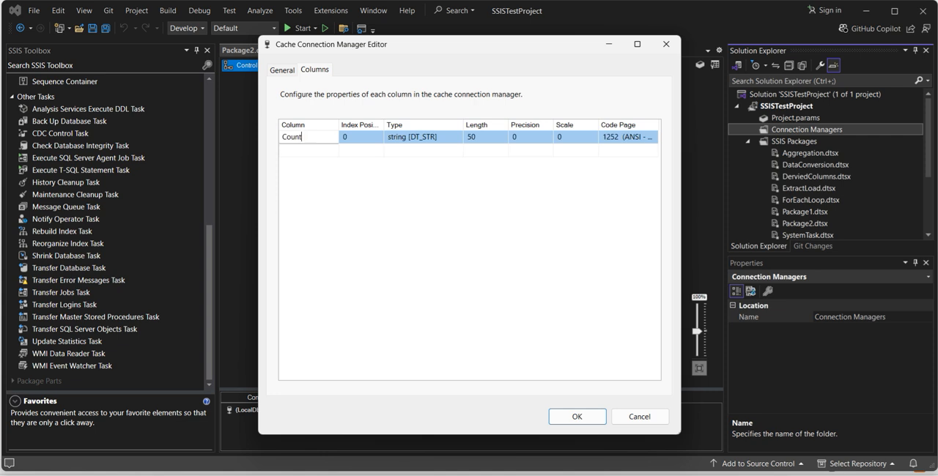
text(ry Cod)
key(BackSpace)
text(e)
Add a second column named Country Name and set its index position to 1
click(315, 154)
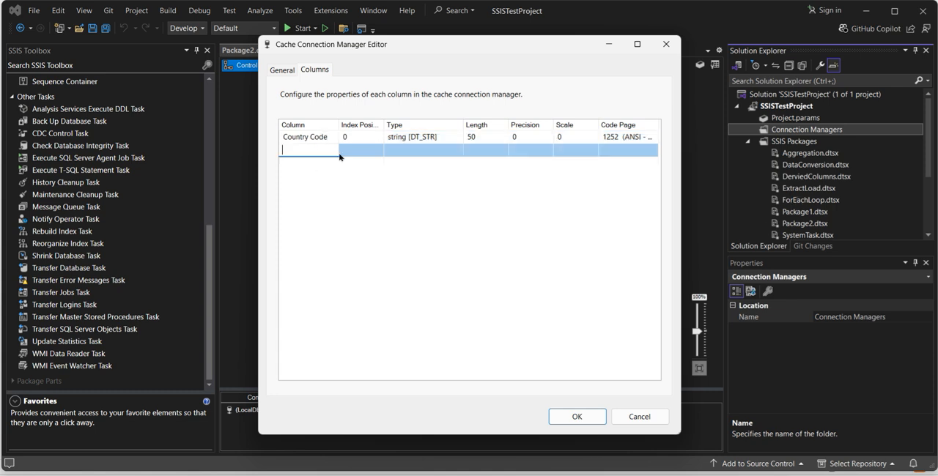
text(County)
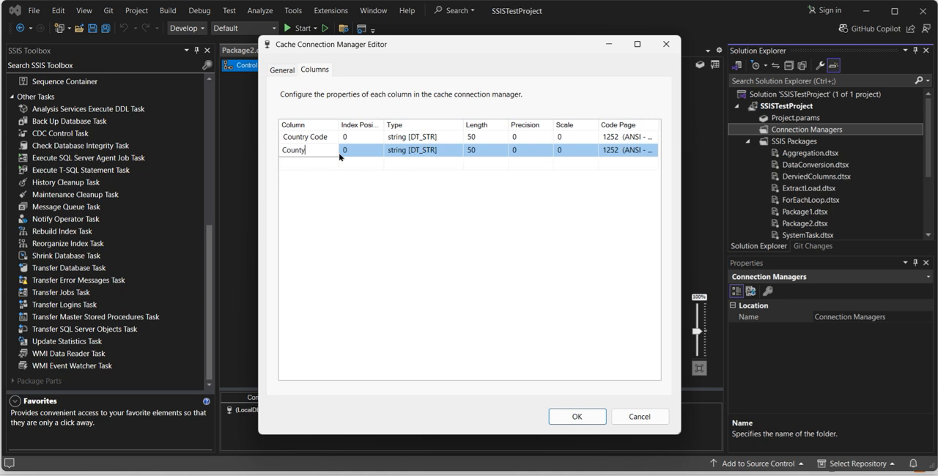
key(BackSpace)
text(ry Name)
click(356, 150)
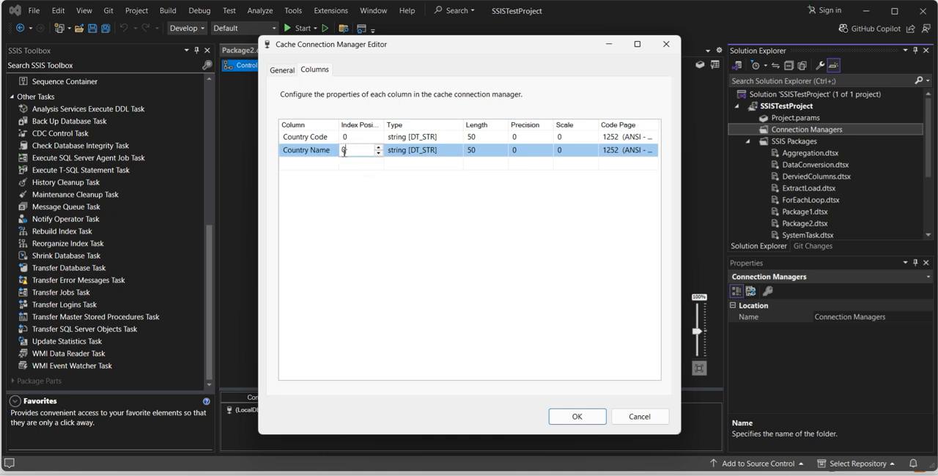
text(1)
key(Return)
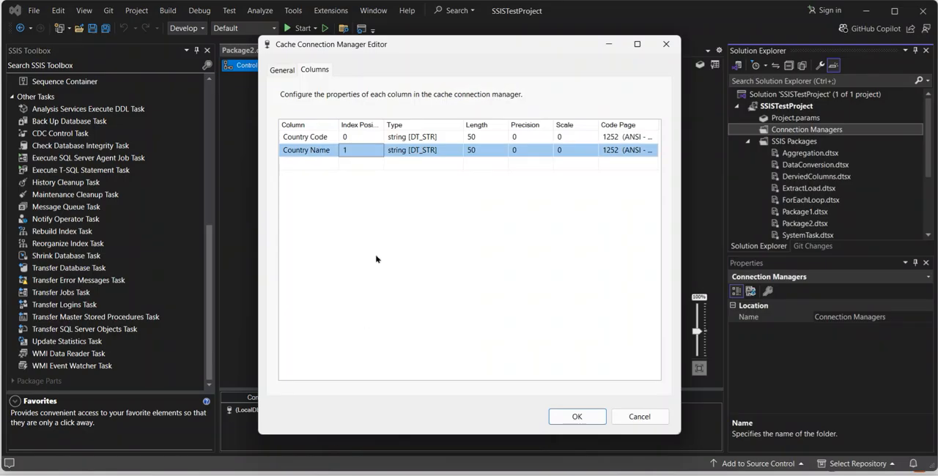
Save the cache connection manager after returning to its general settings, and select Cache Connection Manager.conmgr in the project
click(288, 73)
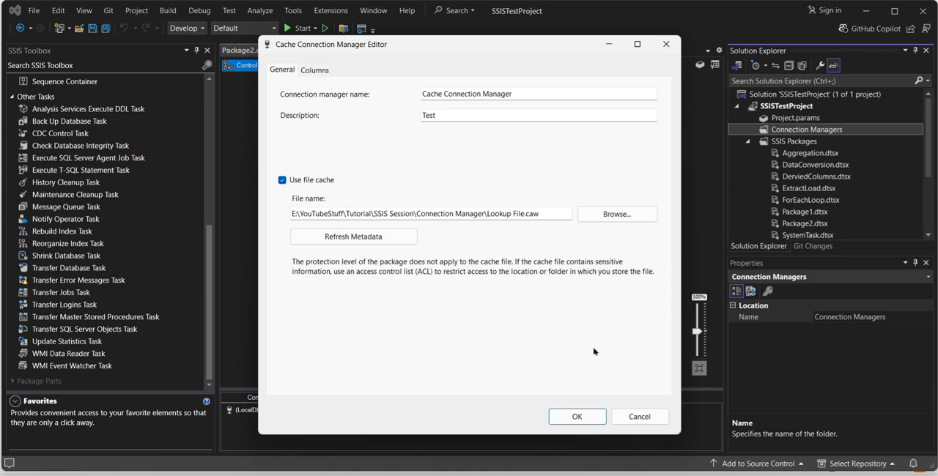
click(579, 417)
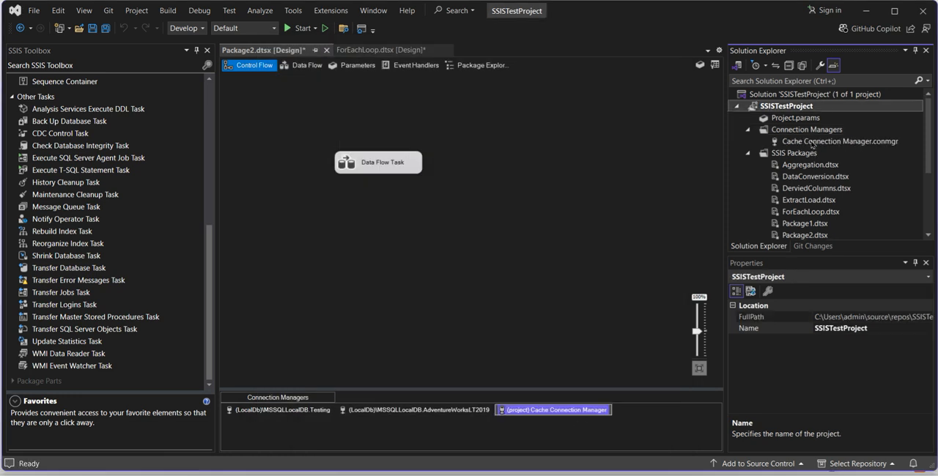
click(811, 144)
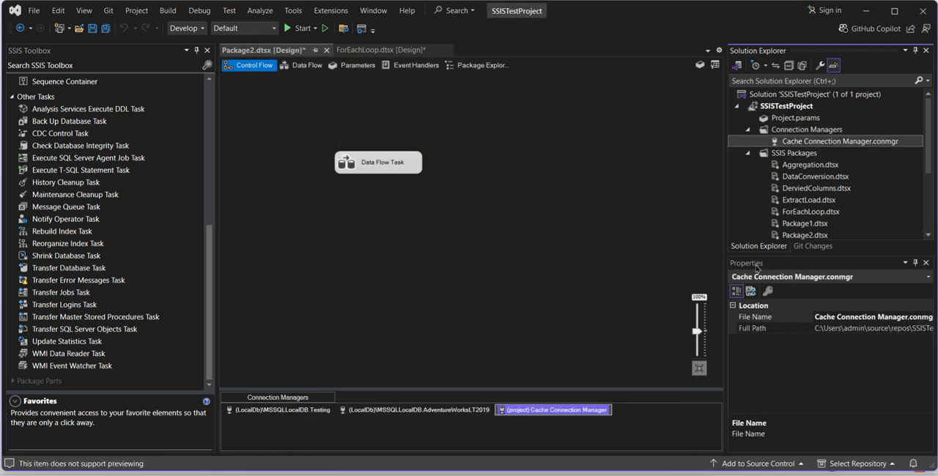